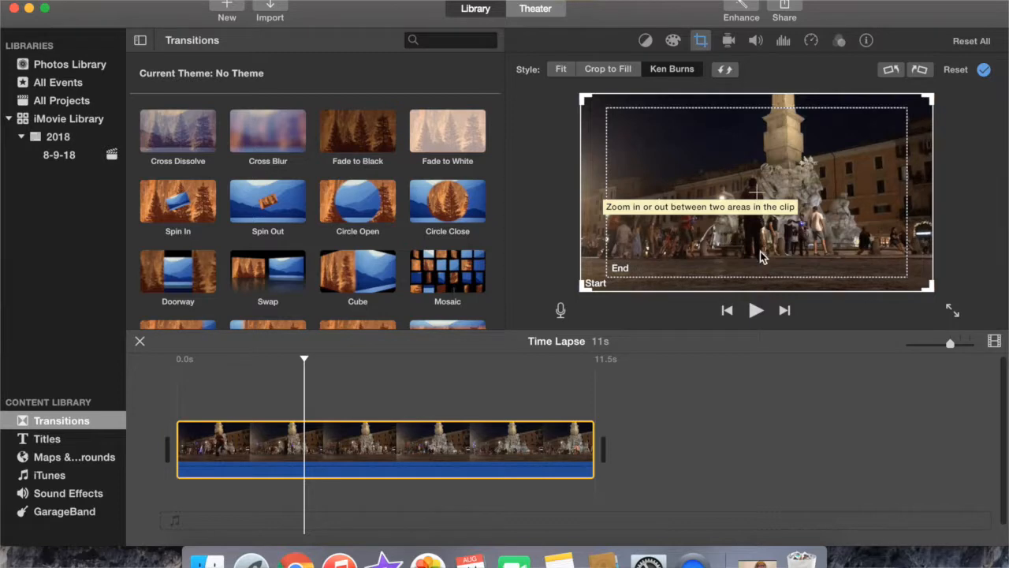
Swap the Ken Burns start and end frames so the Time Lapse clip starts zoomed in and ends wide
left_click(694, 223)
left_click(725, 70)
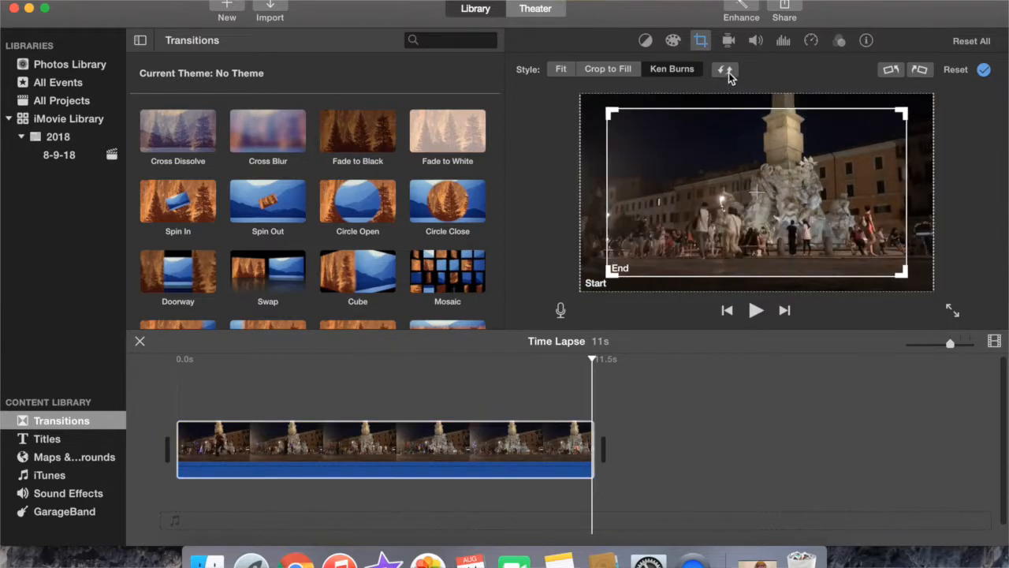
left_click(726, 70)
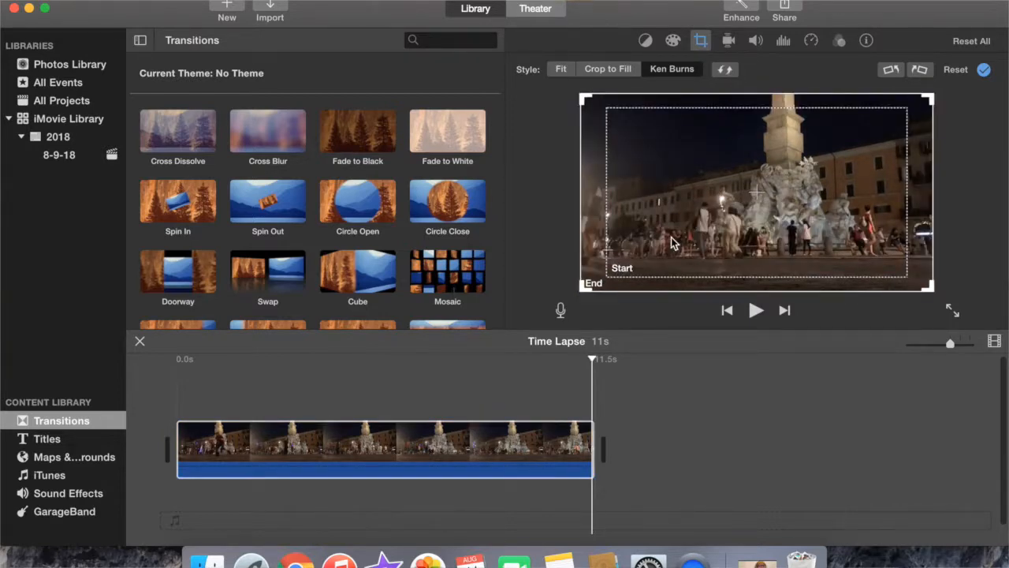
Resize and reposition the Ken Burns start frame around the fountain, slightly smaller than the full picture
left_click(620, 270)
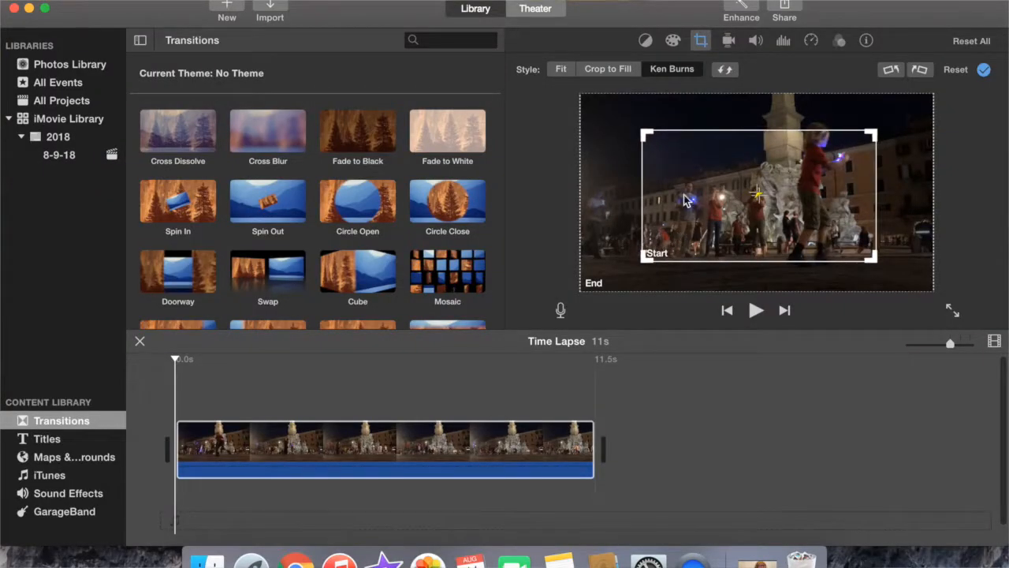
left_click_drag(634, 133, 601, 108)
left_click_drag(653, 156, 670, 171)
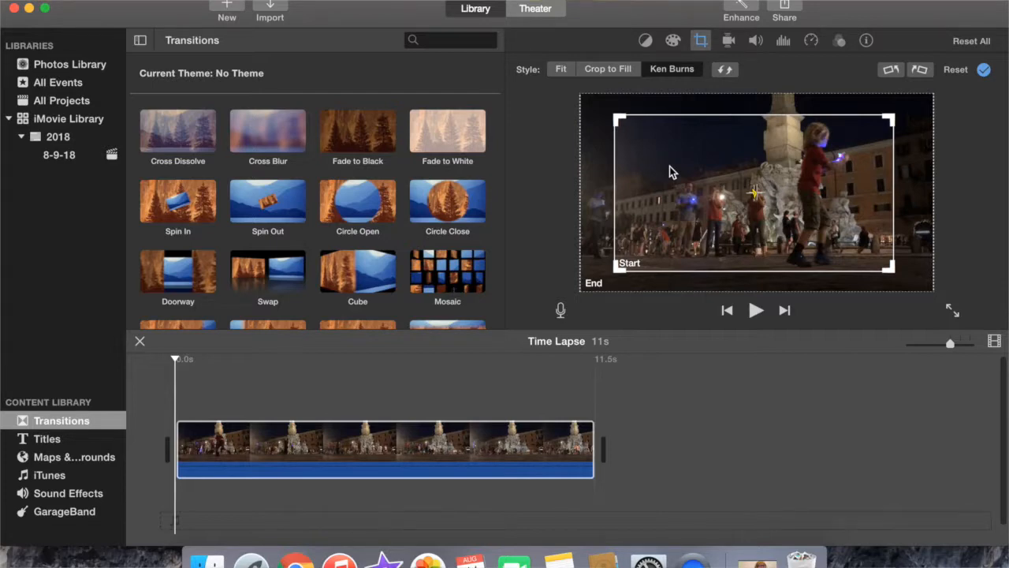
left_click_drag(669, 171, 673, 171)
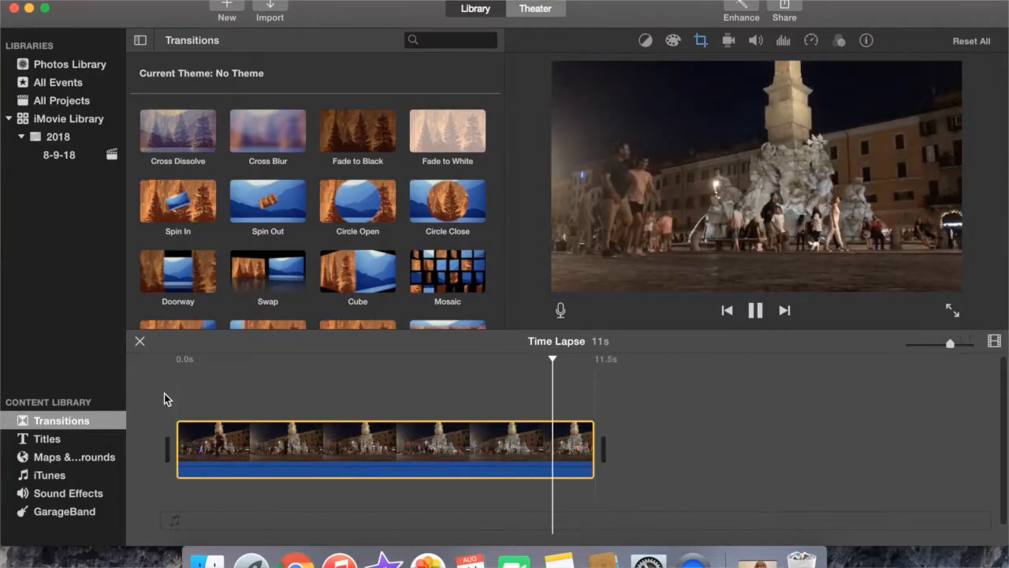
Play the Time Lapse clip from the beginning to review the zoom movement
key("space")
key("Home")
key("space")
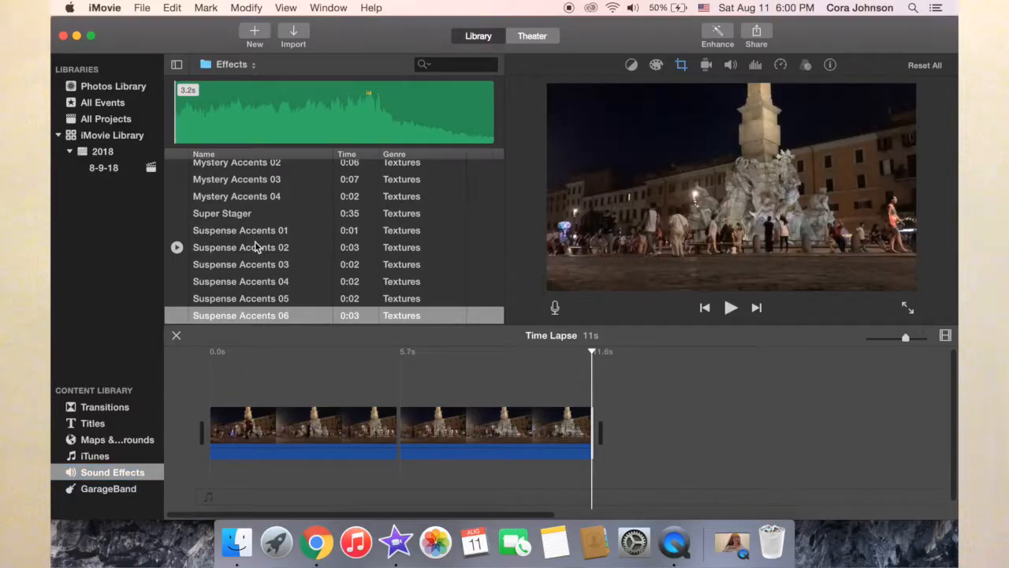
Browse the sound effects list and show the Theme Music category
scroll(255, 241, "up", 5)
scroll(259, 248, "down", 8)
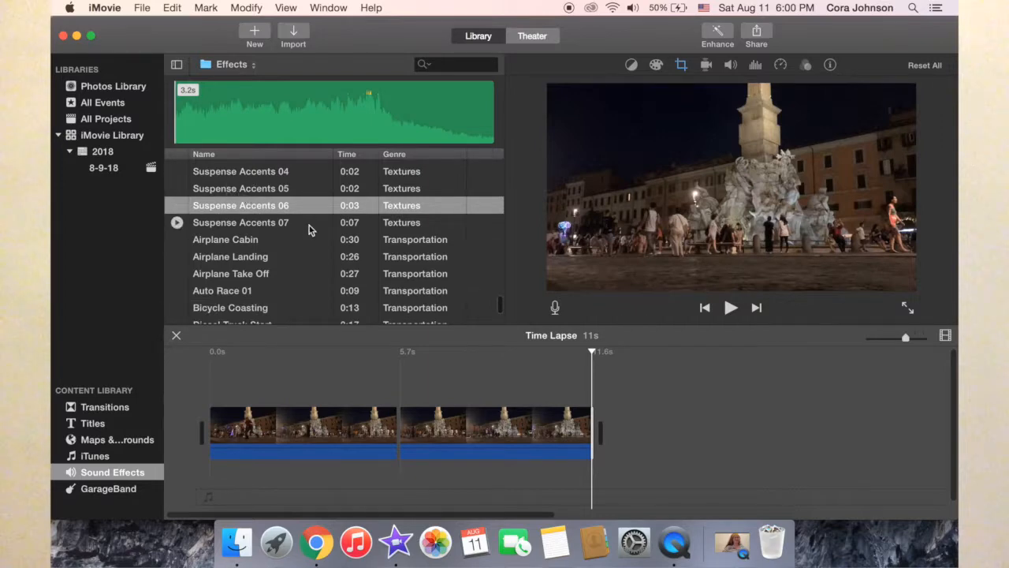
left_click(229, 64)
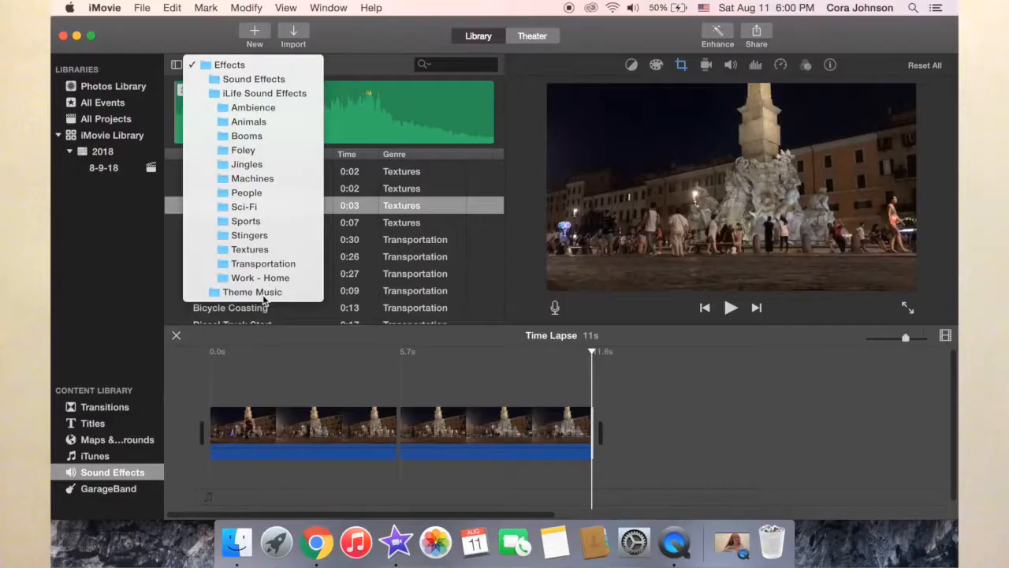
left_click(263, 298)
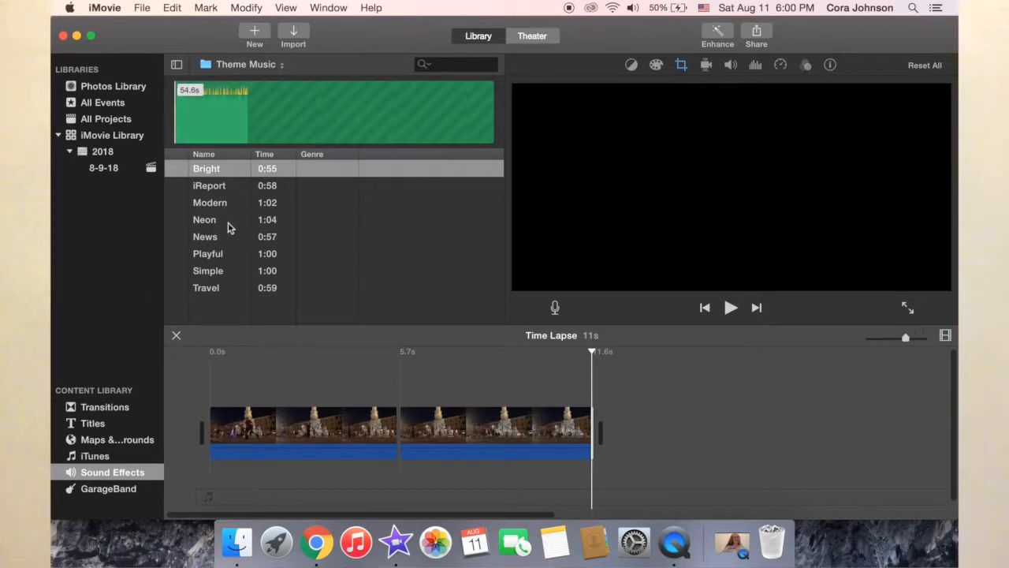
Show the full Effects category again and search it for "clock"
left_click(249, 66)
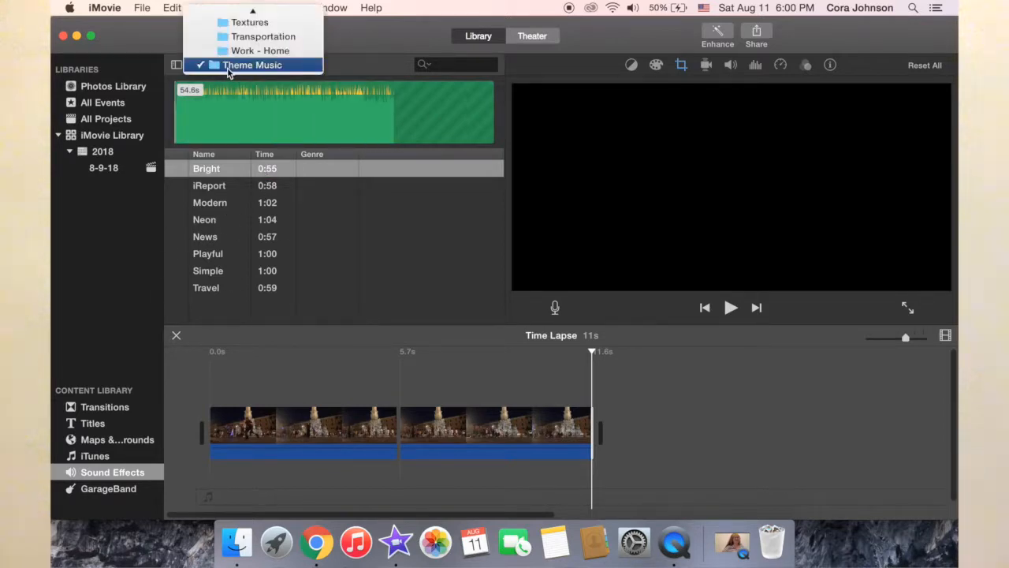
mouse_move(287, 5)
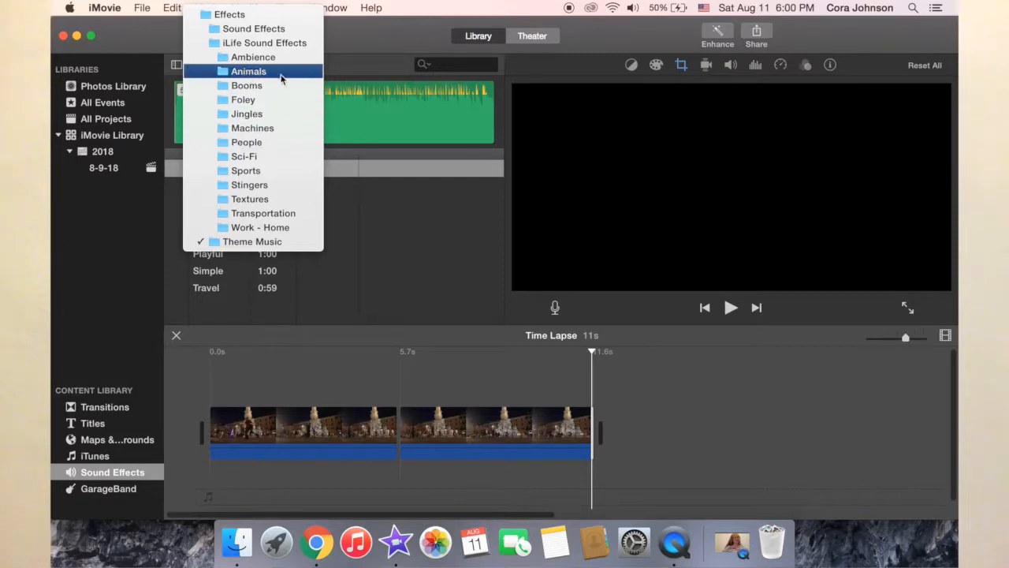
left_click(274, 15)
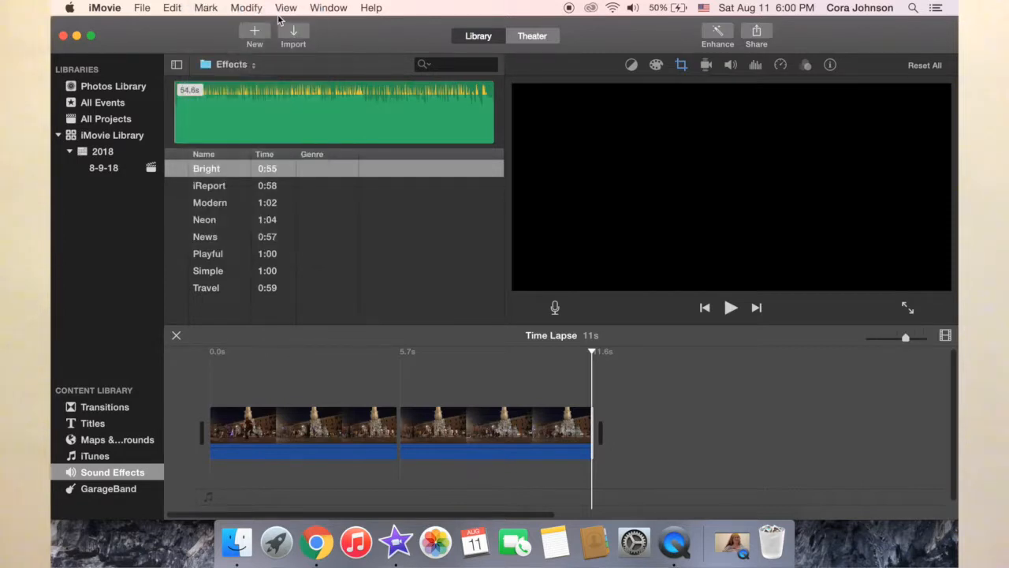
left_click(452, 69)
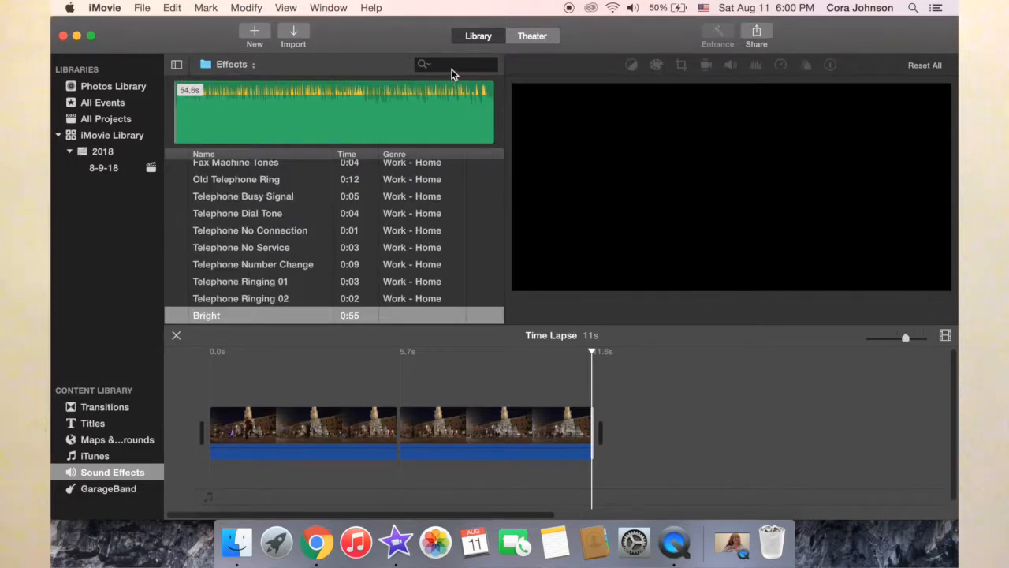
type("clco")
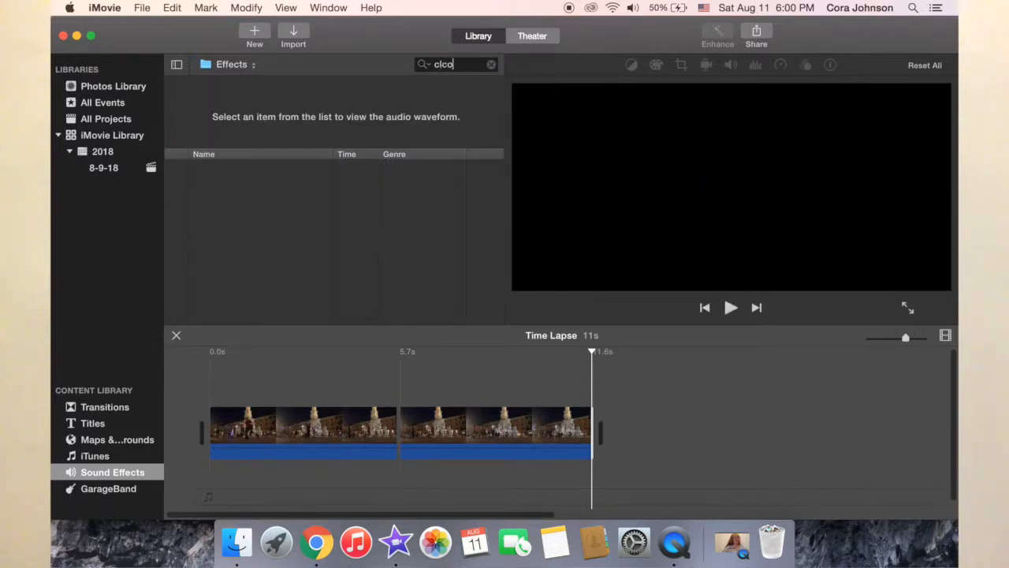
type("lock")
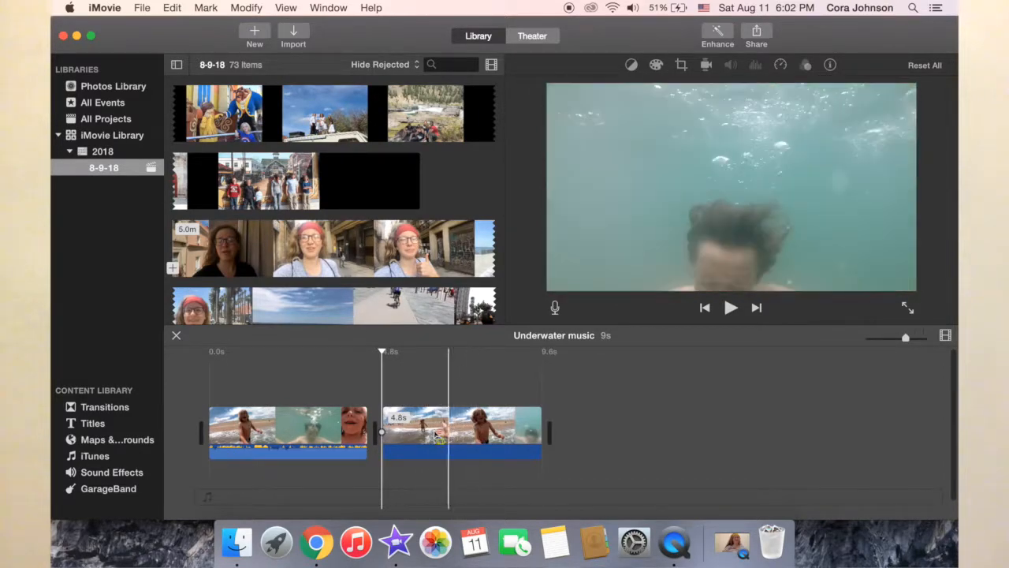
Delete the first clip from the Underwater music timeline
left_click(330, 426)
key("Delete")
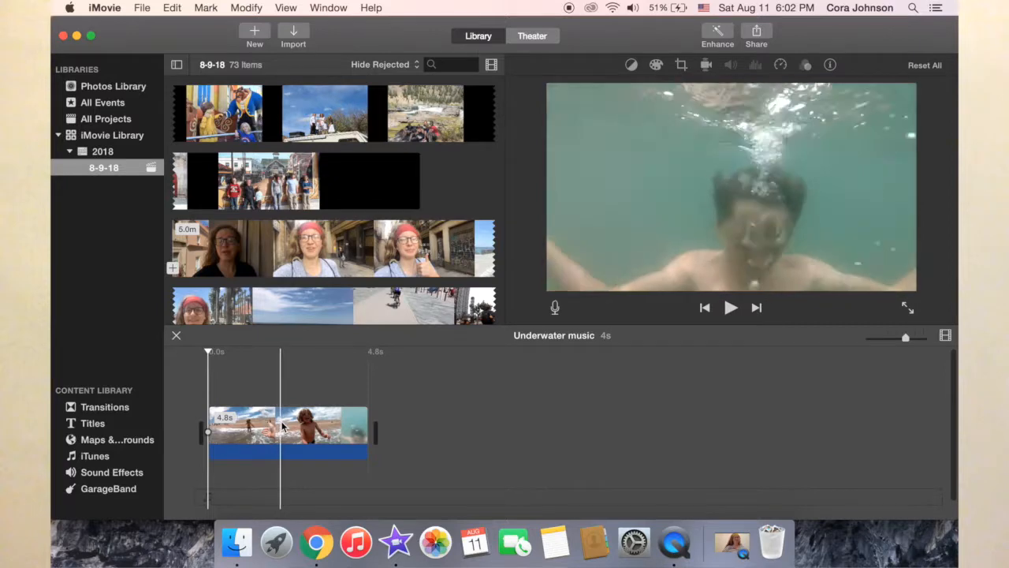
Add IKSON - SUNNY (FREE MUSIC FOR VLOGS).mp3 from the Finder's Documents folder beneath the video clip, aligned with its start
left_click(237, 542)
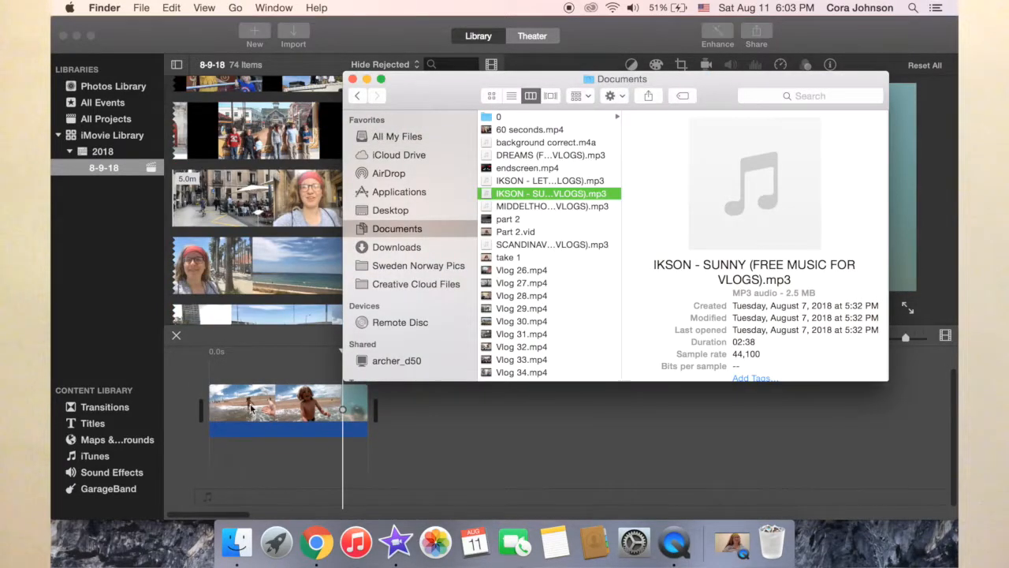
left_click_drag(249, 404, 198, 453)
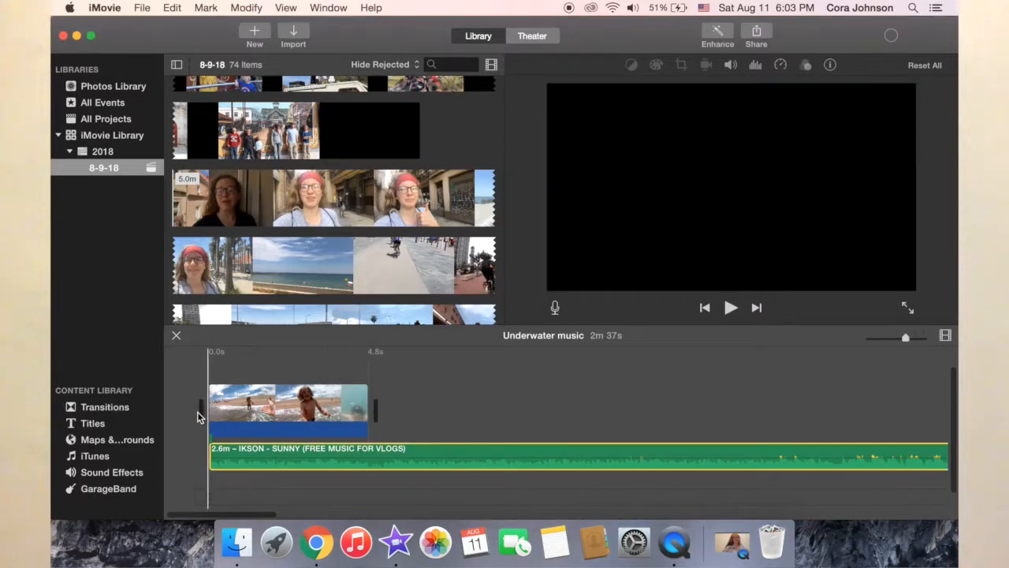
Play the Underwater music project from the start to hear the music against the video clip
key("space")
key("space")
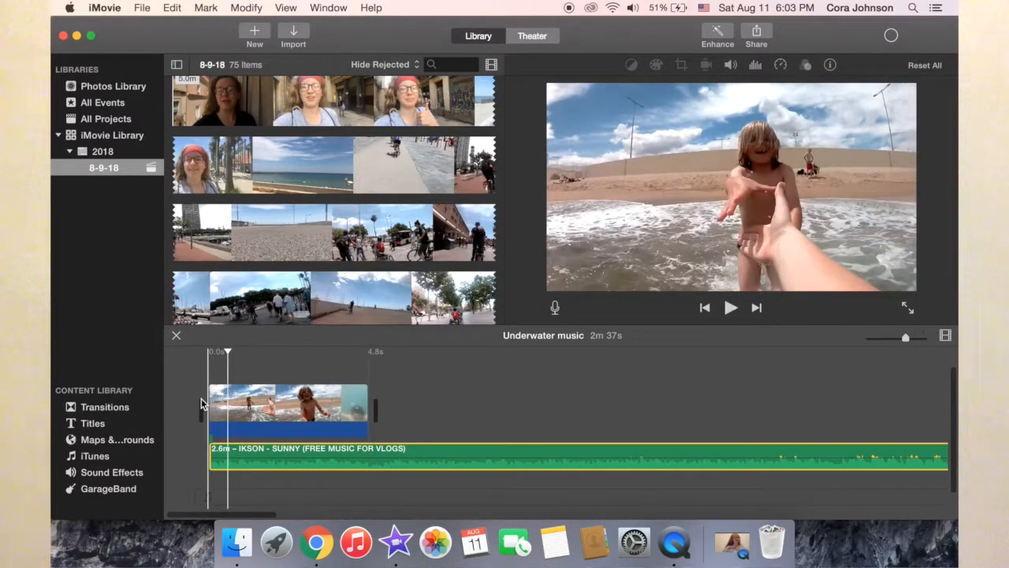
left_click(202, 405)
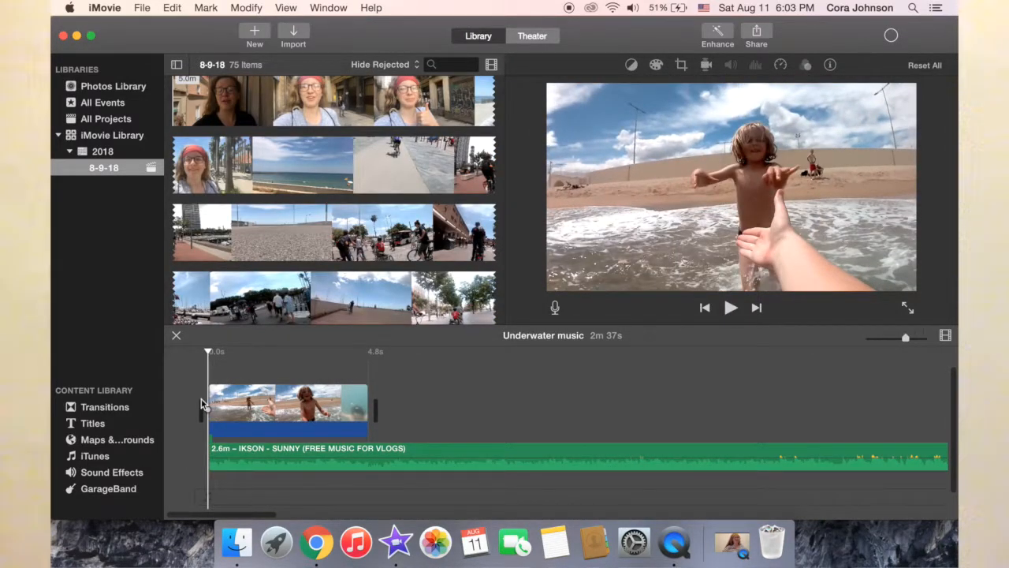
key("space")
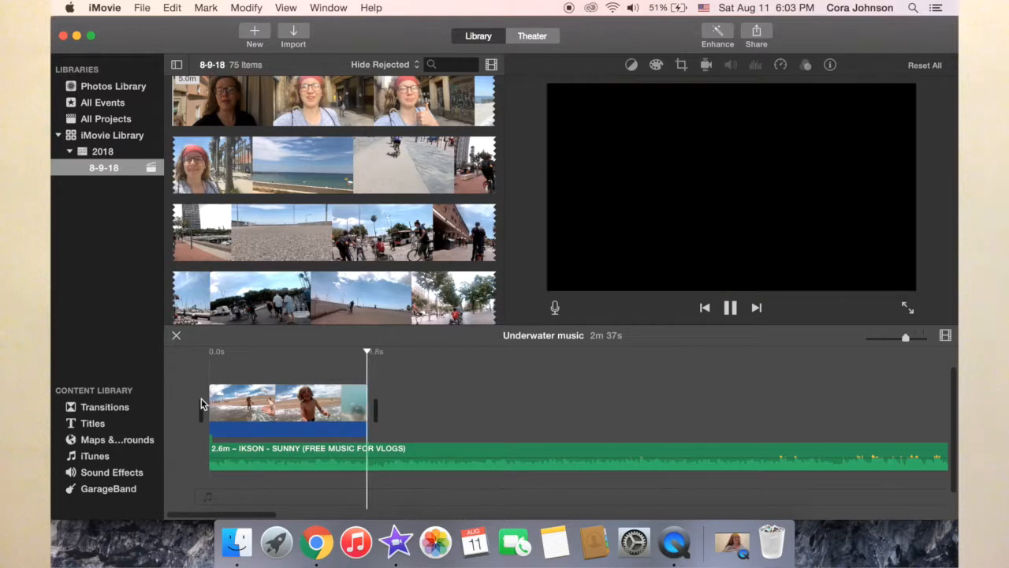
key("space")
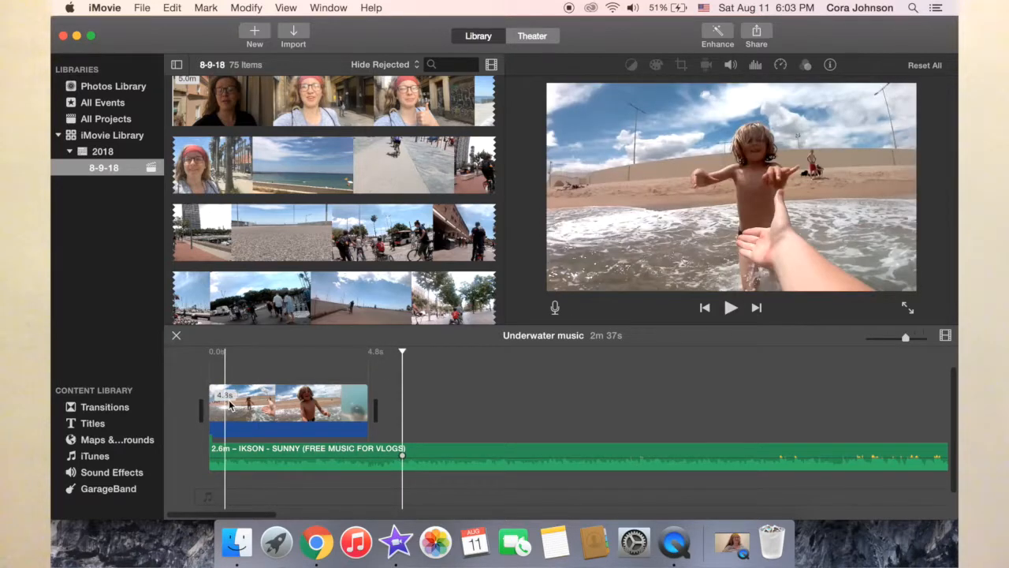
Split the music track at the frame where the camera goes underwater
left_click(275, 406)
key("Left")
key("Left")
key("Left")
key("Left")
key("Left")
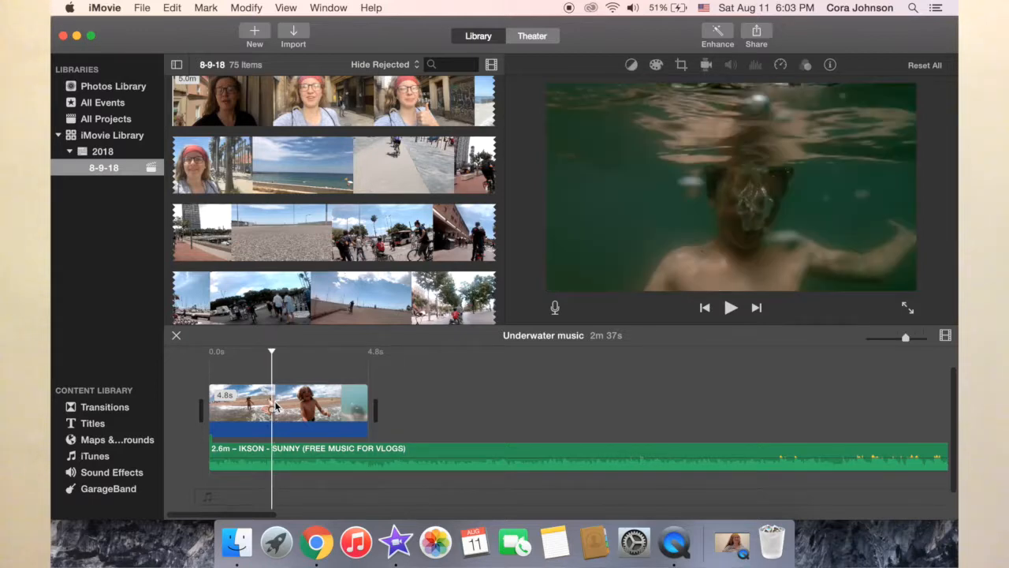
key("Left")
key("Right")
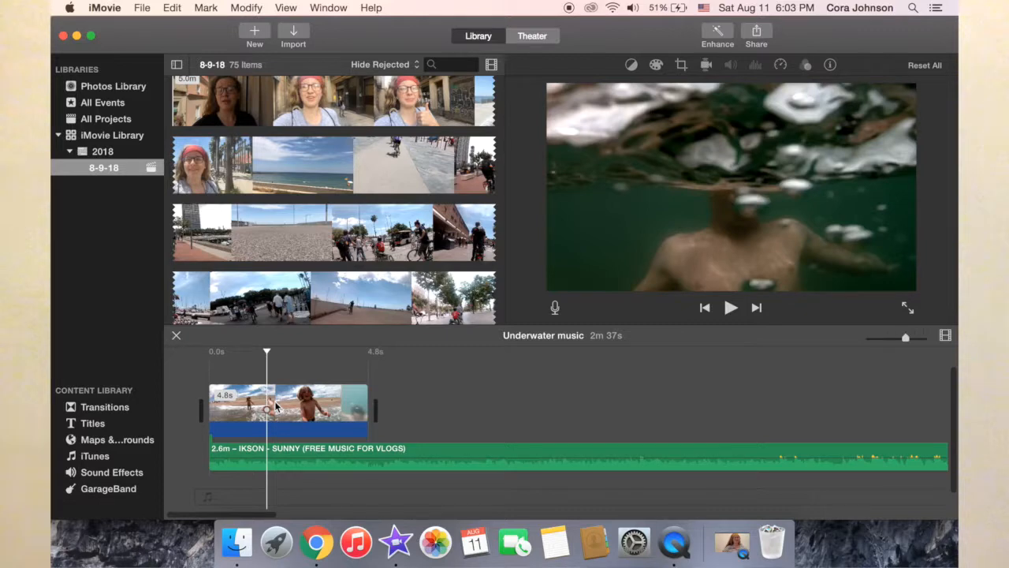
right_click(276, 446)
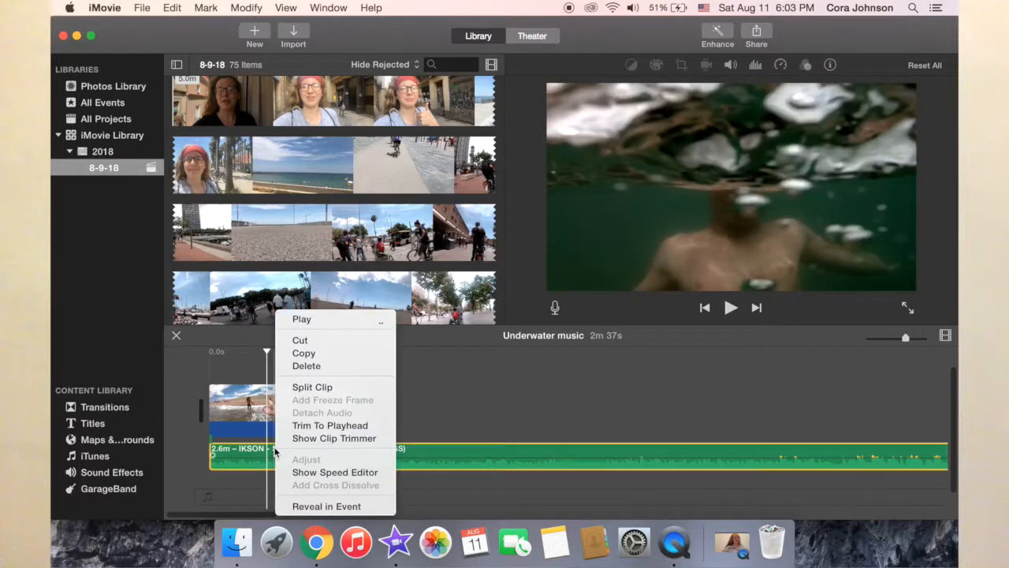
left_click(322, 388)
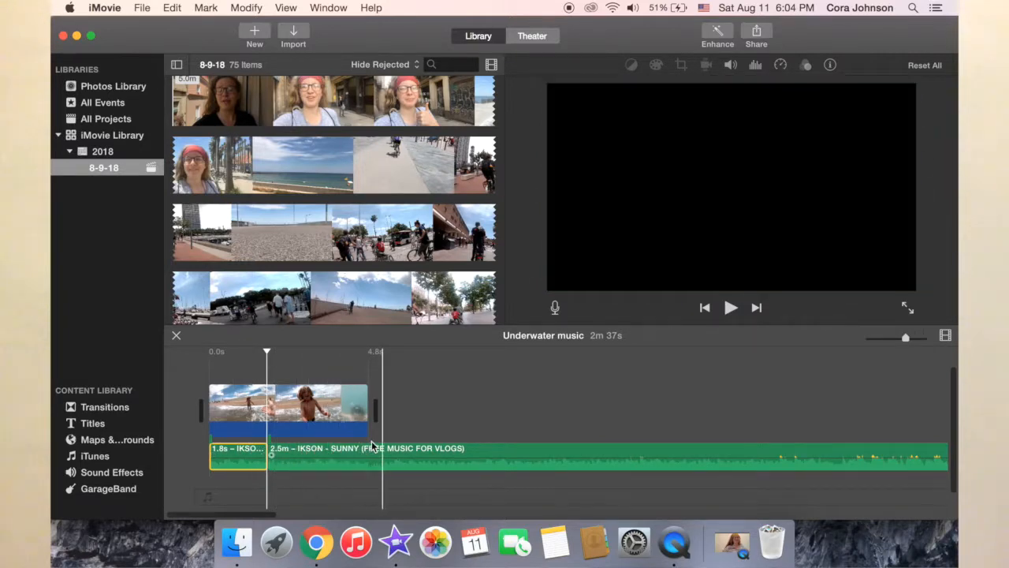
Split the remaining music track at the end of the video clip
left_click(370, 448)
right_click(370, 448)
left_click(424, 385)
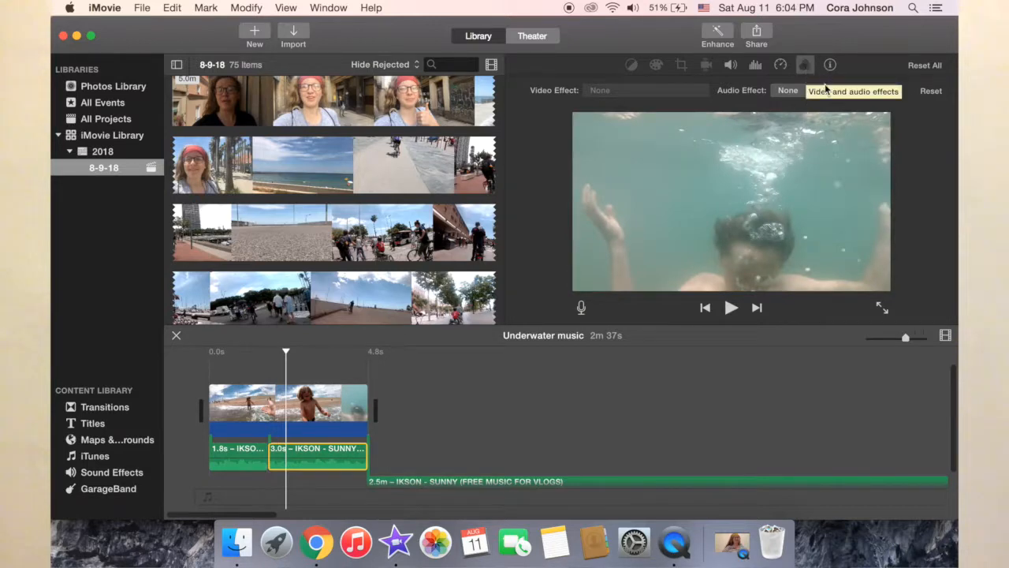
Apply the Muffled audio effect to the music segment under the underwater footage and play the project from the beginning
left_click(785, 93)
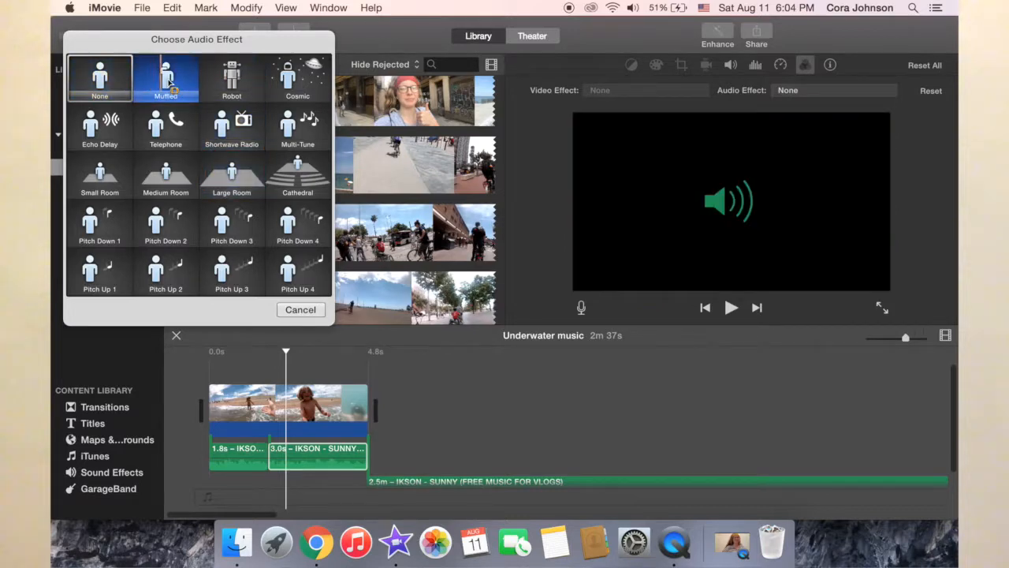
left_click(170, 82)
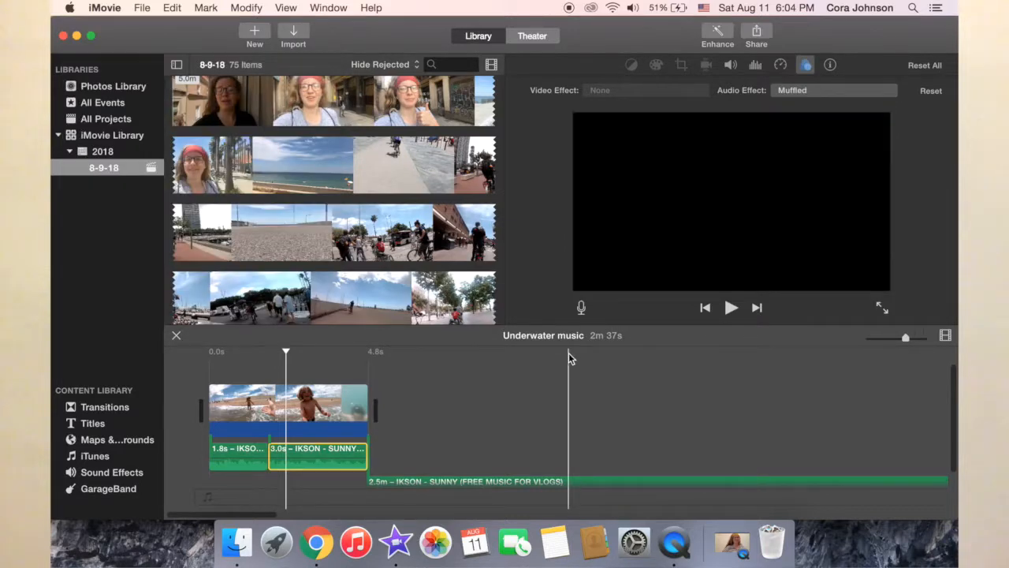
left_click(787, 93)
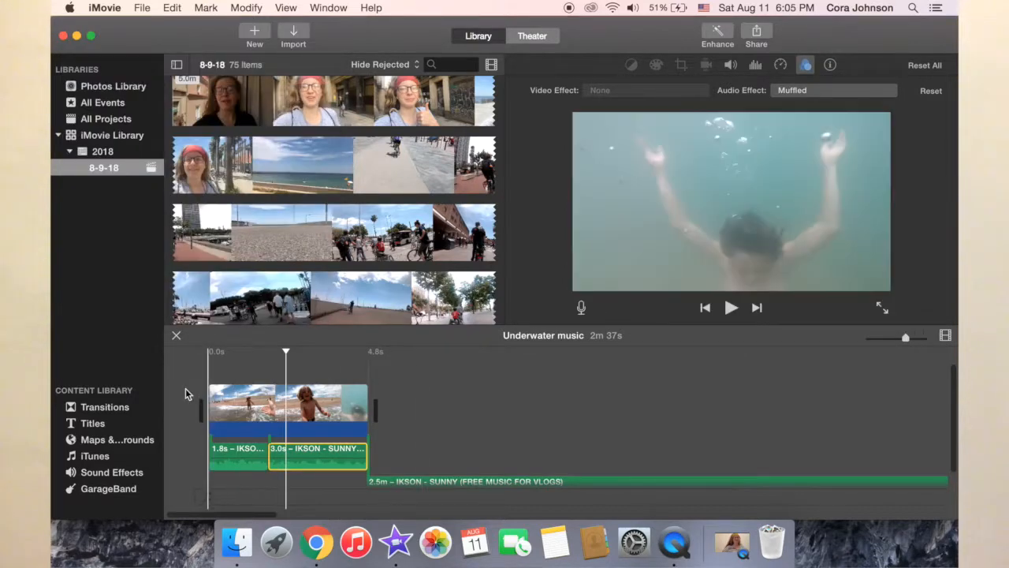
key("backslash")
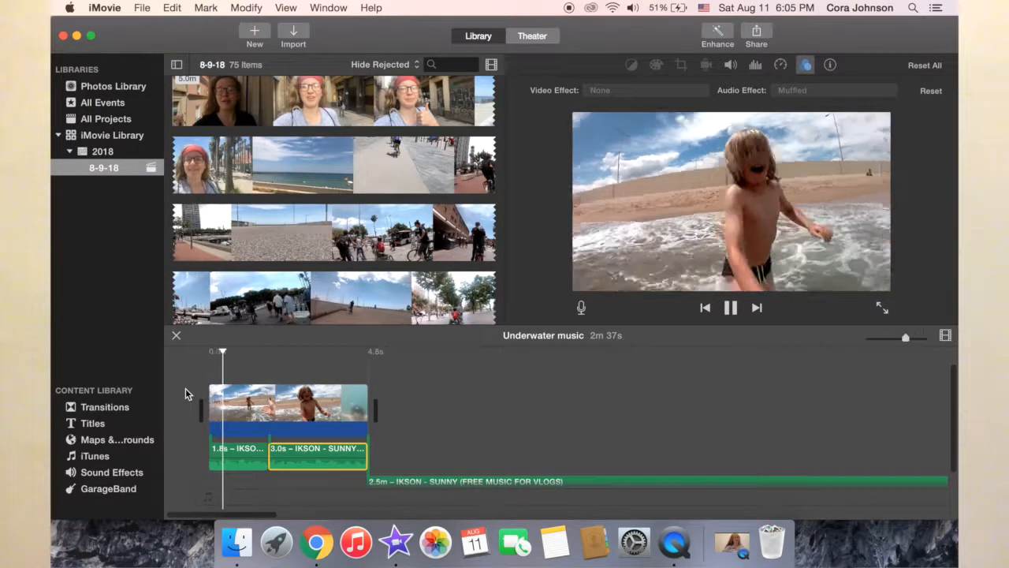